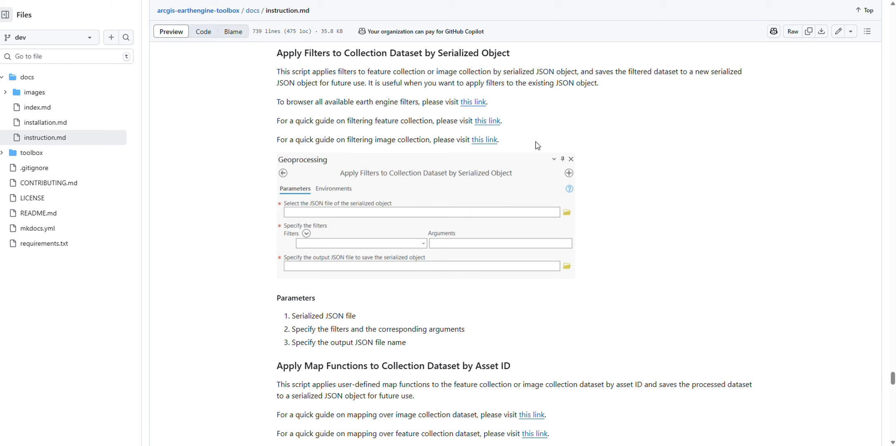
Switch to ArcGIS Pro and open Apply Filters to Collection Dataset by Serialized Object from the GEE Connector toolbox's Data Processing Tools.
mouse_move(559, 444)
click(559, 416)
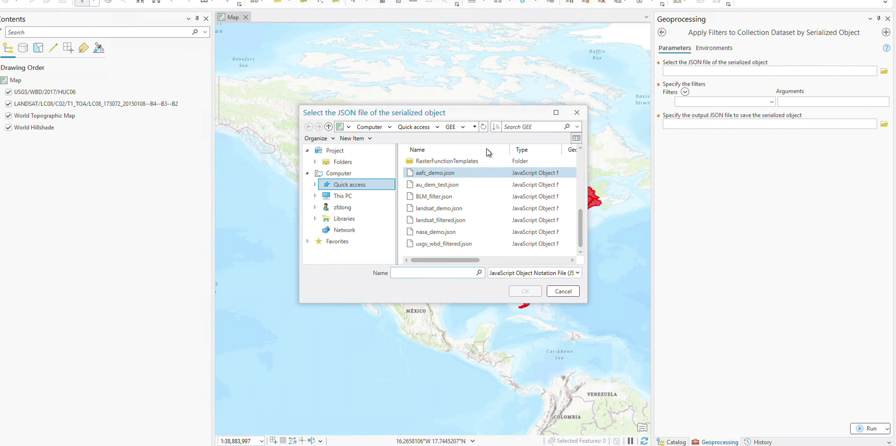
click(568, 296)
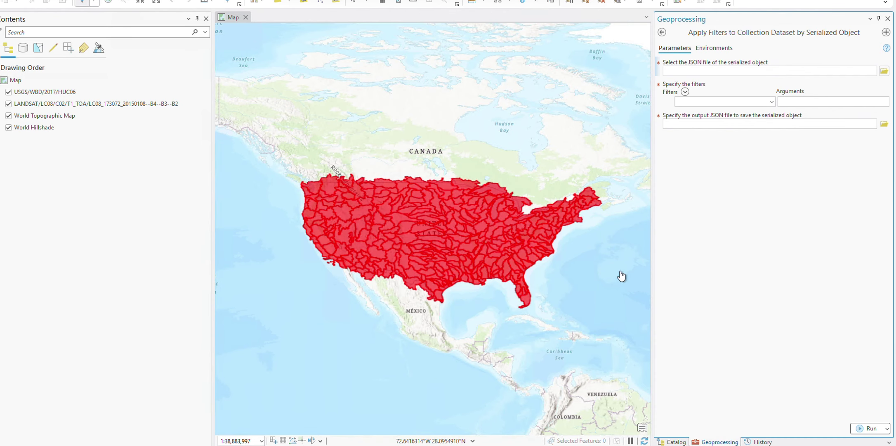
click(677, 442)
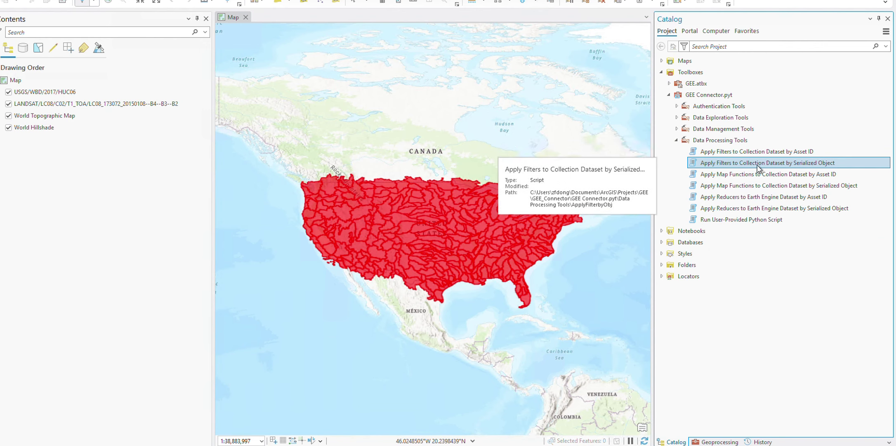
double_click(788, 164)
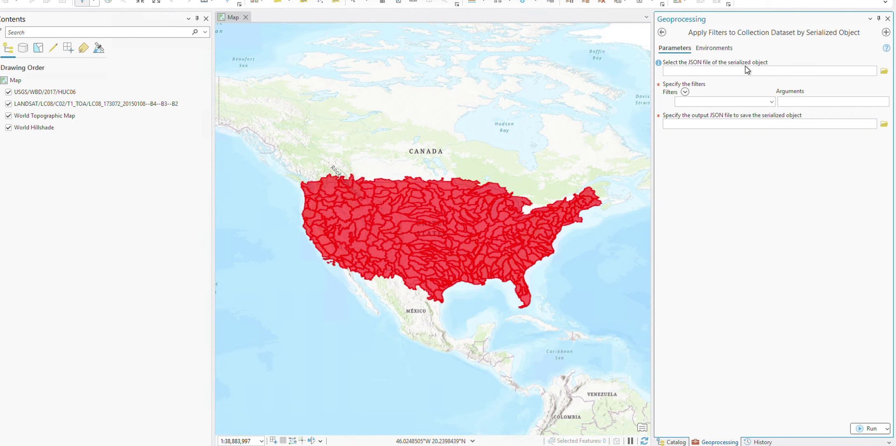
Select usgs_wbd_filtered.json from the GEE folder as the serialized object's JSON file.
click(884, 72)
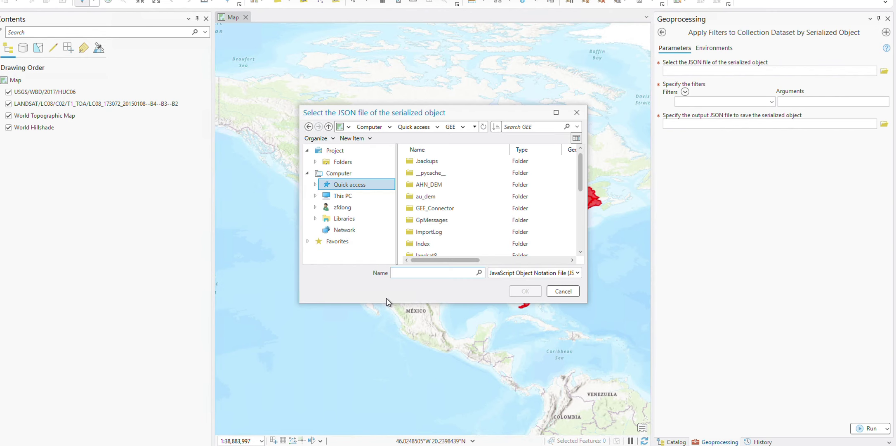
scroll(450, 223, down, 2)
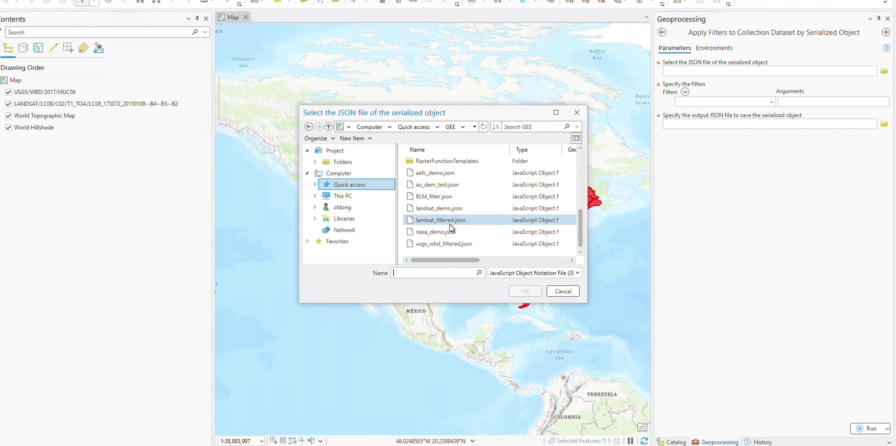
click(439, 244)
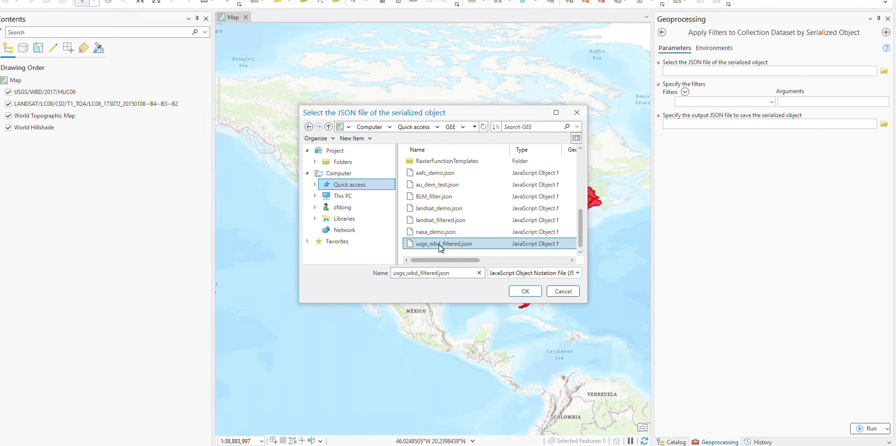
click(526, 291)
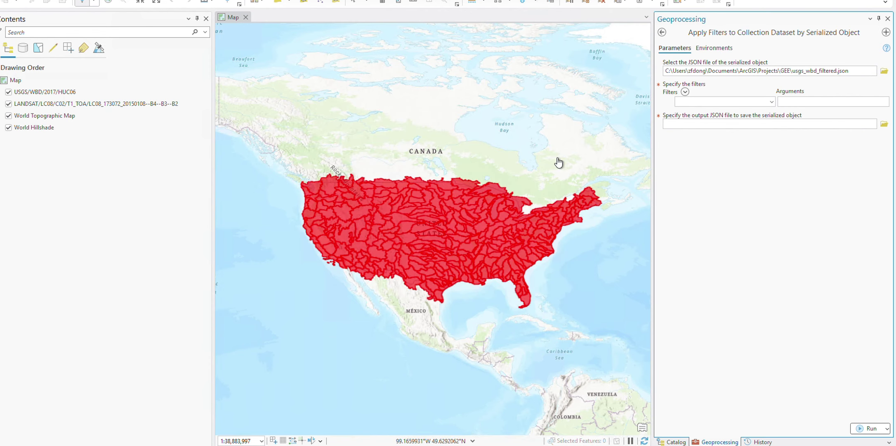
Turn on the usgs_wbd_Polygon layer and open its attribute table.
click(772, 103)
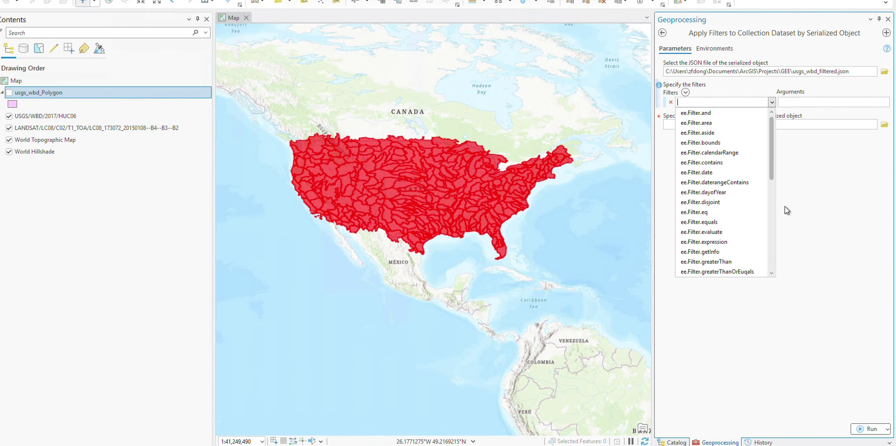
click(824, 229)
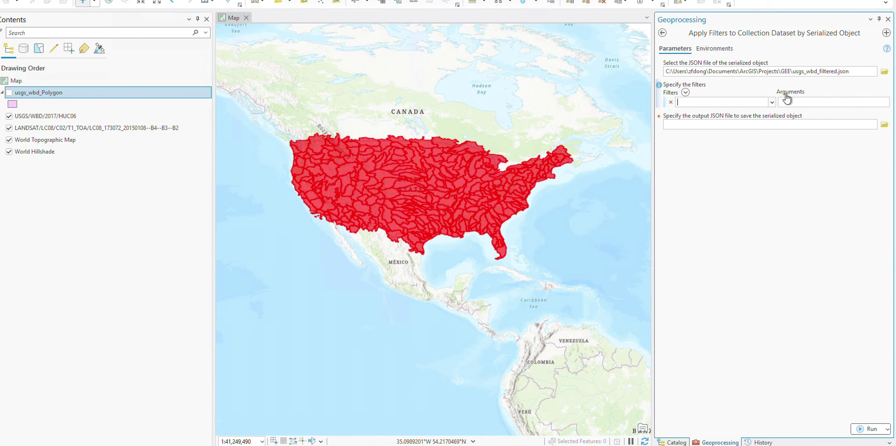
click(10, 93)
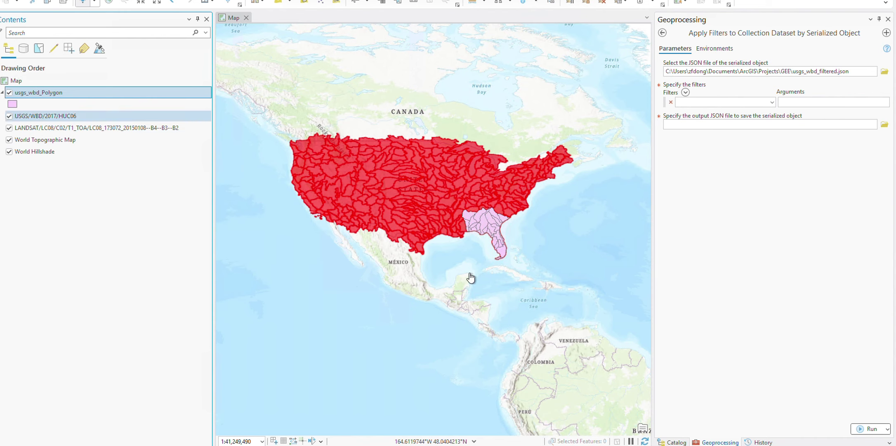
right_click(40, 91)
click(62, 54)
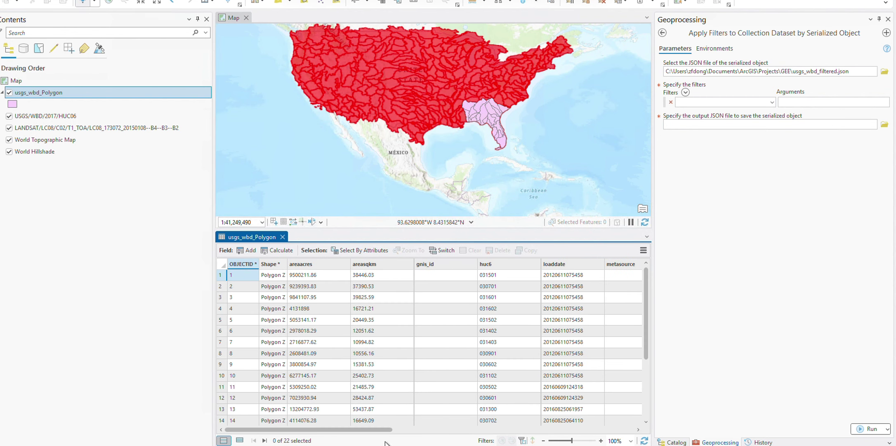
Switch to the browser and review the HUC06 watershed dataset's table schema in the Earth Engine Data Catalog.
click(102, 445)
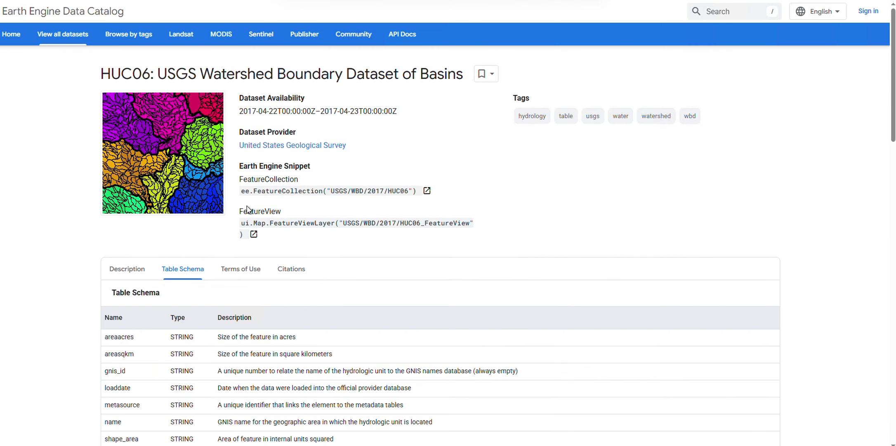
scroll(249, 210, down, 3)
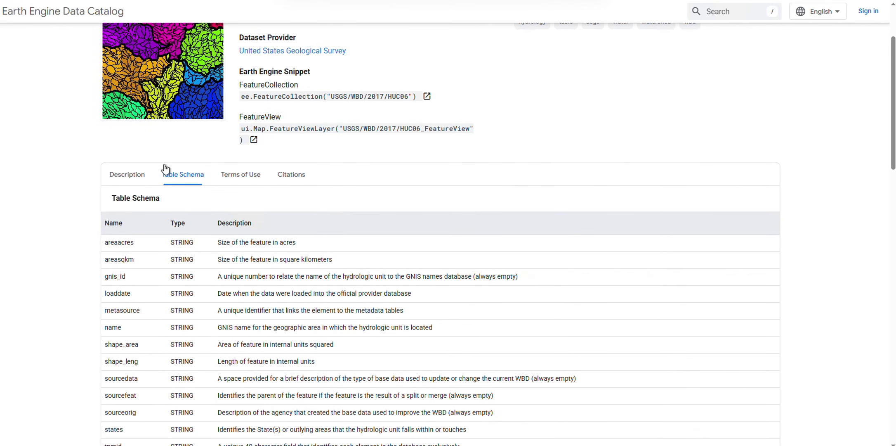
scroll(252, 201, up, 2)
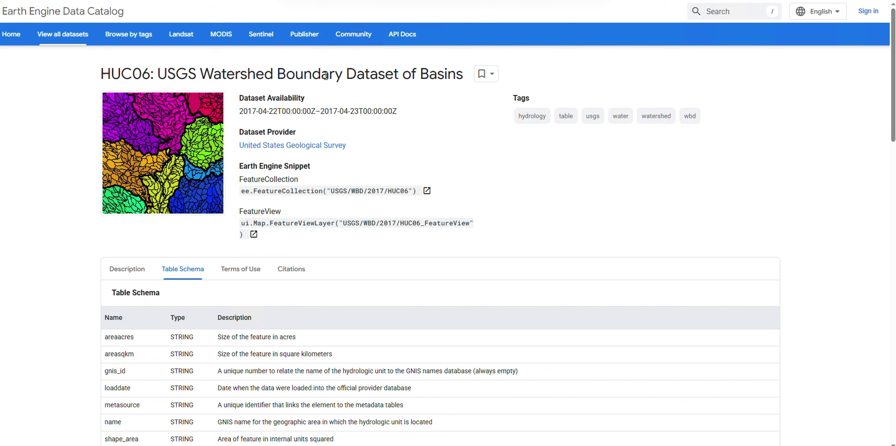
scroll(385, 221, down, 3)
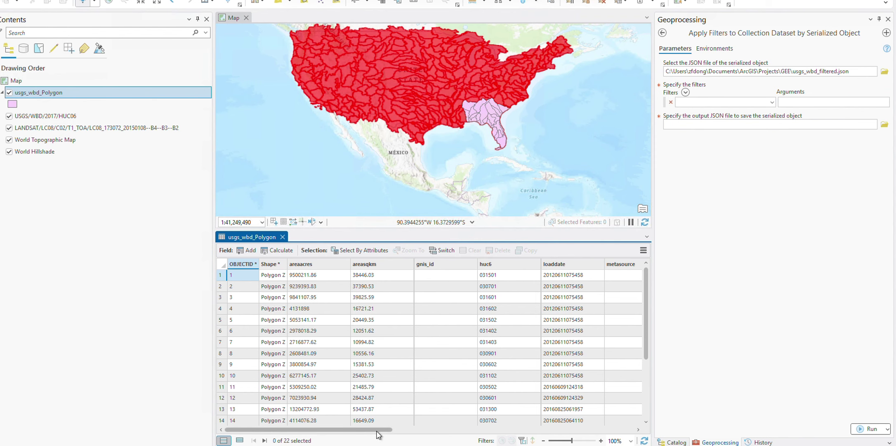
Examine the basin names in the name field of the usgs_wbd_Polygon attribute table, then close the table.
drag(376, 429, 461, 432)
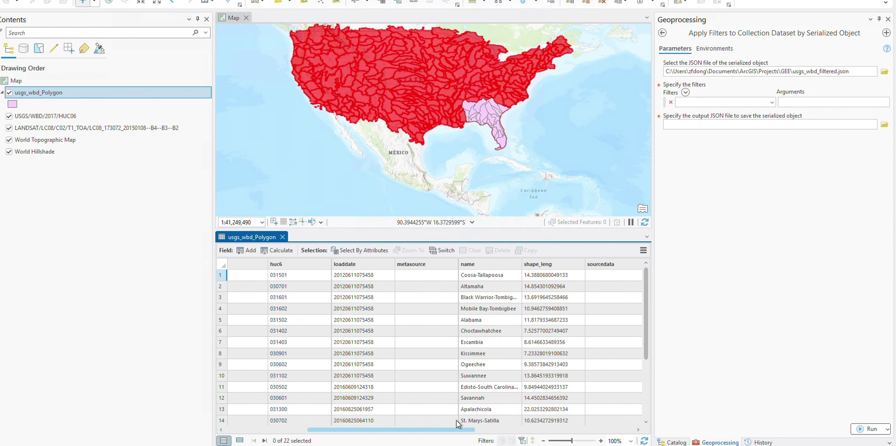
click(469, 266)
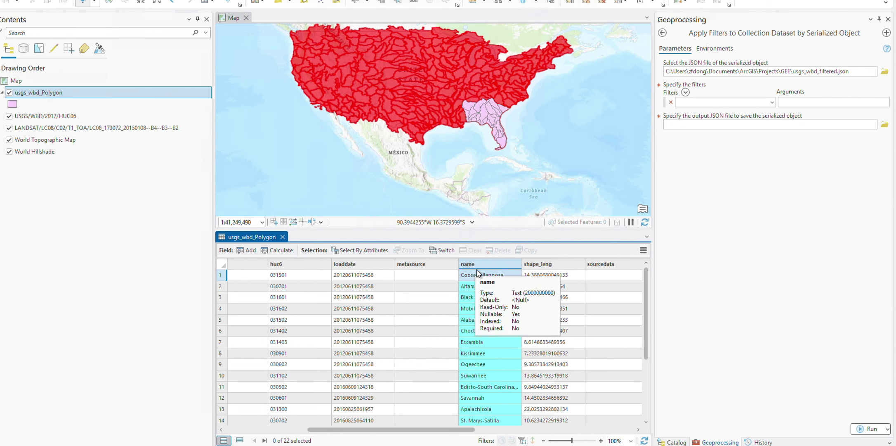
click(477, 364)
click(481, 348)
click(489, 310)
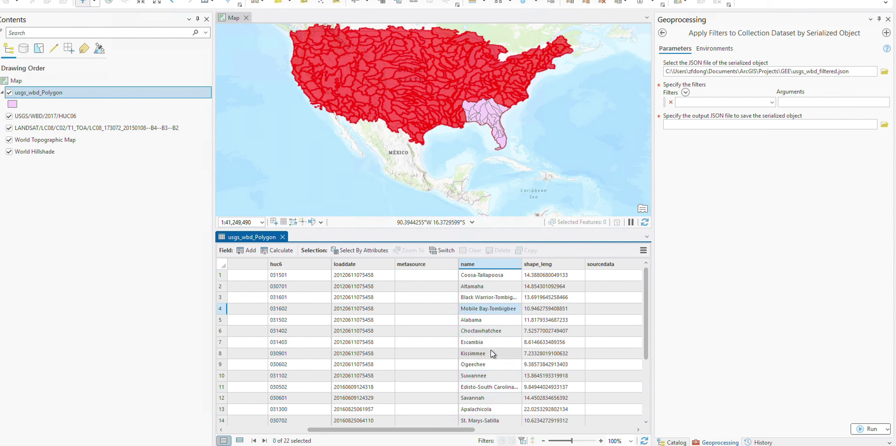
click(478, 320)
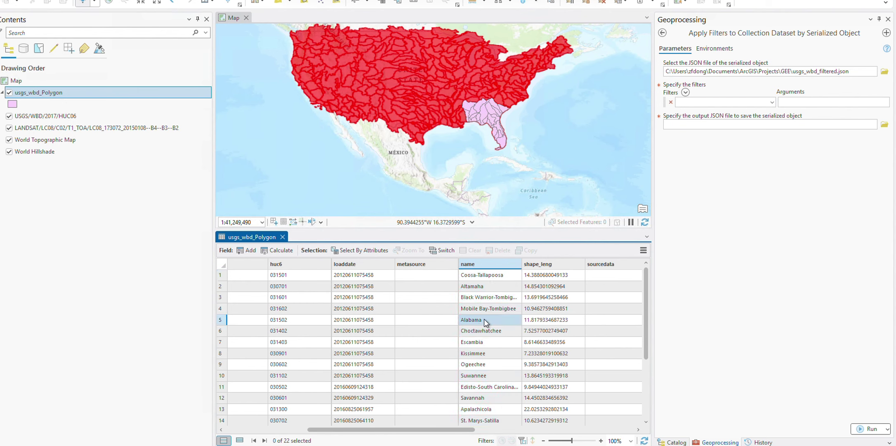
click(282, 237)
Choose ee.Filter.eq as the first filter and start its arguments entry.
click(771, 102)
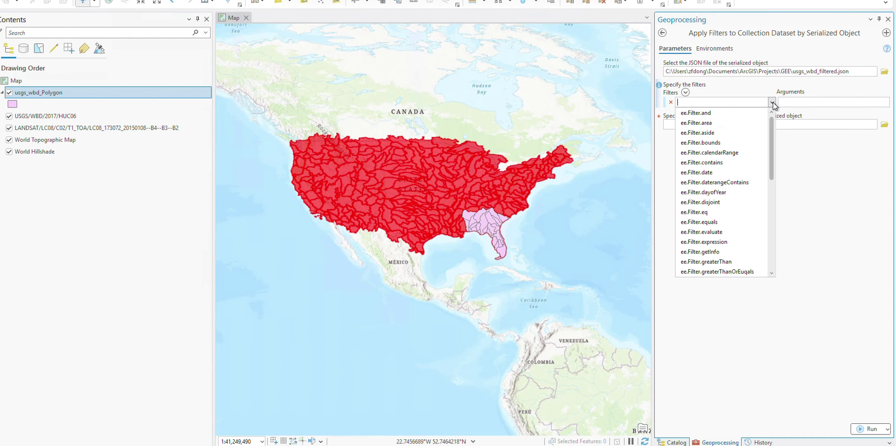
click(709, 212)
click(802, 102)
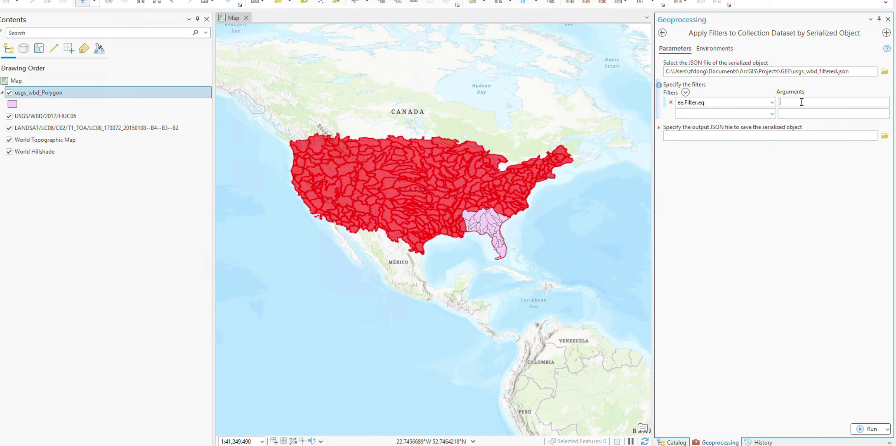
Copy the sample arguments 'areasqkm', 25000 from the Filtering a FeatureCollection guide into the ee.Filter.eq arguments.
key(alt+Tab)
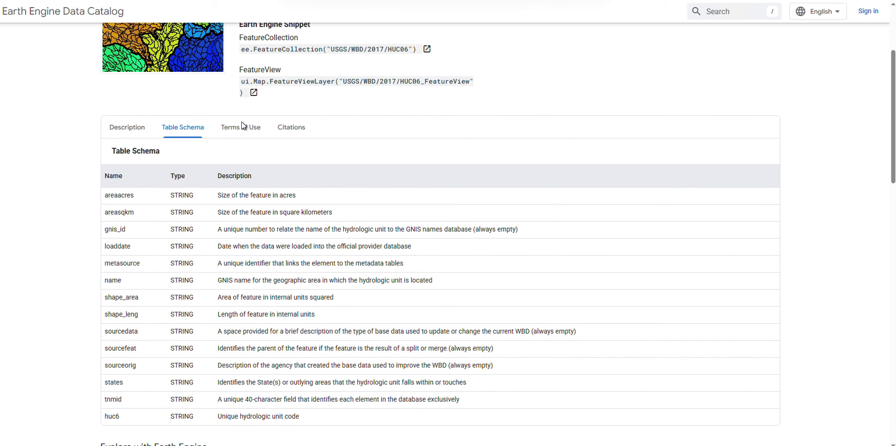
click(133, 17)
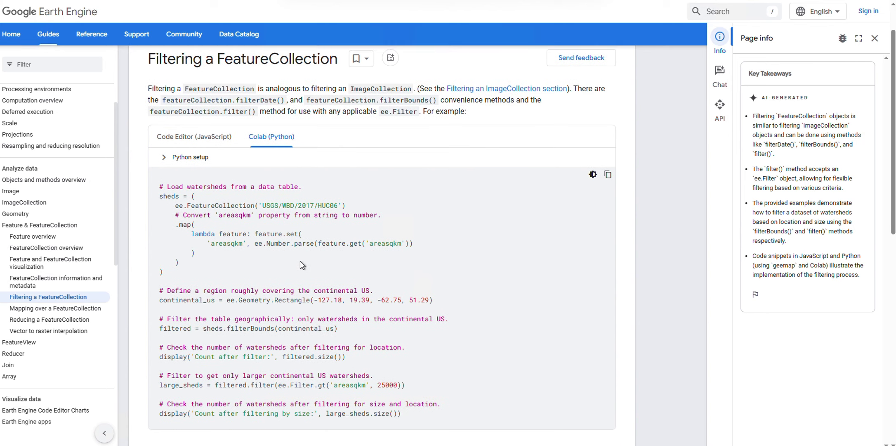
scroll(330, 310, down, 1)
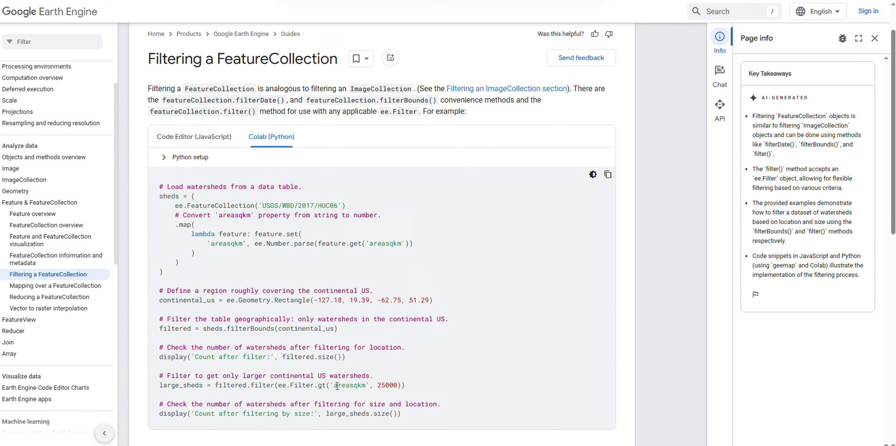
drag(331, 385, 396, 386)
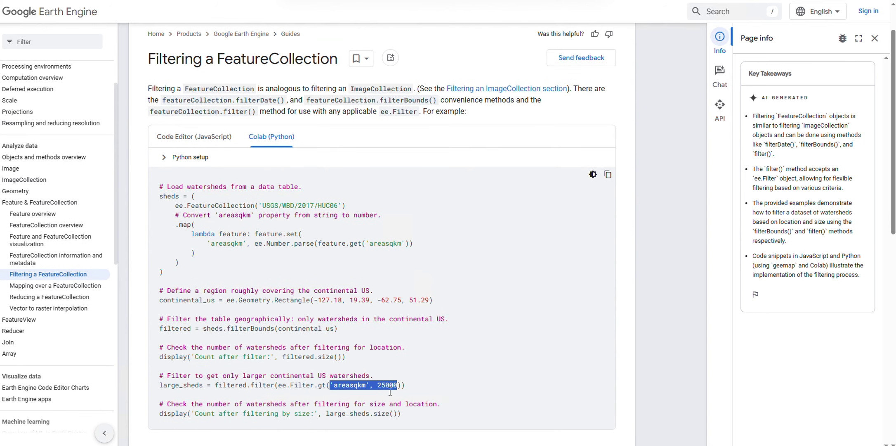
key(alt+Tab)
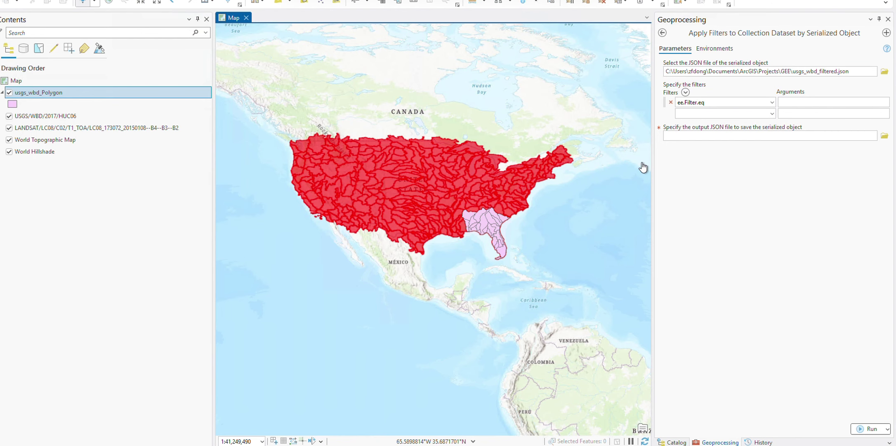
click(804, 103)
text('areasqkm', 25000)
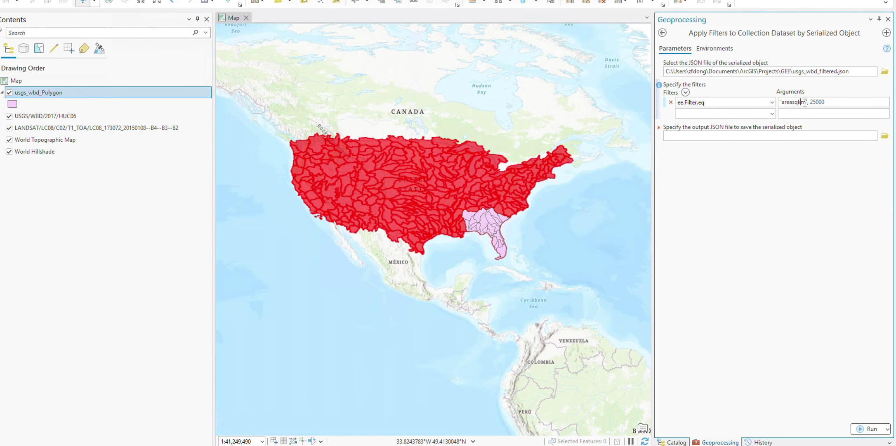
Change the ee.Filter.eq arguments to 'name', 'Alabama'.
key(BackSpace)
key(BackSpace)
key(BackSpace)
key(BackSpace)
key(BackSpace)
key(BackSpace)
key(BackSpace)
key(BackSpace)
key(BackSpace)
text('nam)
Reopen the usgs_wbd_Polygon attribute table and check the Alabama entry in the name field.
right_click(44, 93)
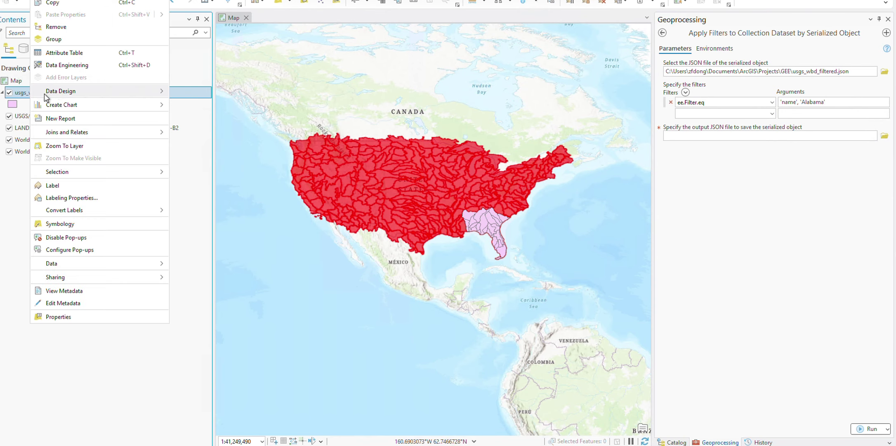
click(74, 53)
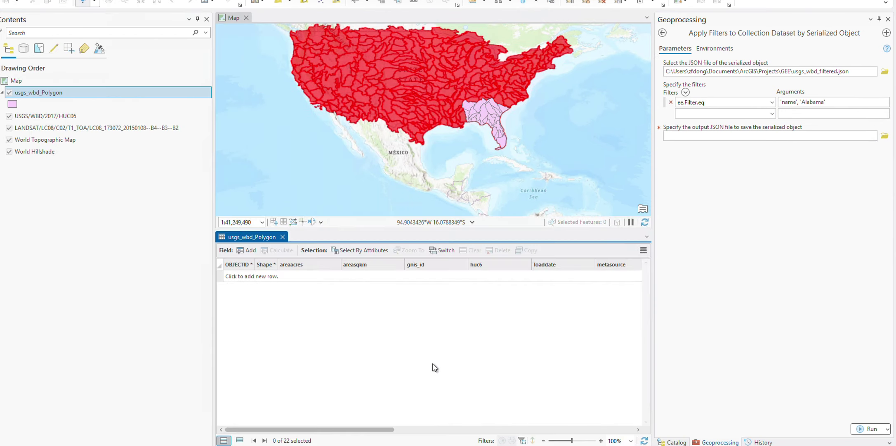
drag(382, 427, 444, 427)
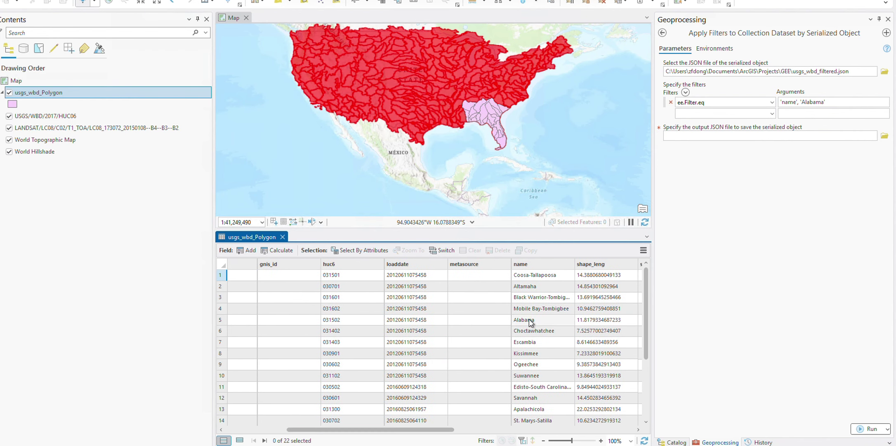
Set the output JSON file name to usgs_wbd_filtered2 and run the filter tool.
click(737, 246)
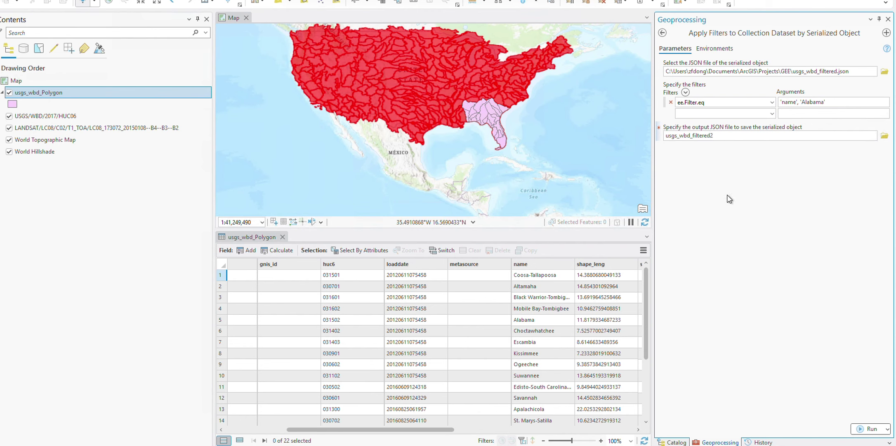
click(859, 434)
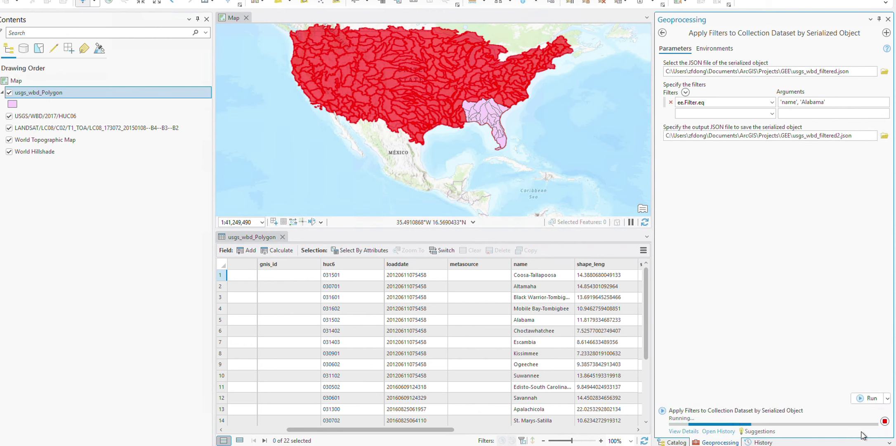
Switch to File Explorer and open the usgs_wbd_filtered2 JSON file from the GEE folder to inspect its contents.
click(696, 430)
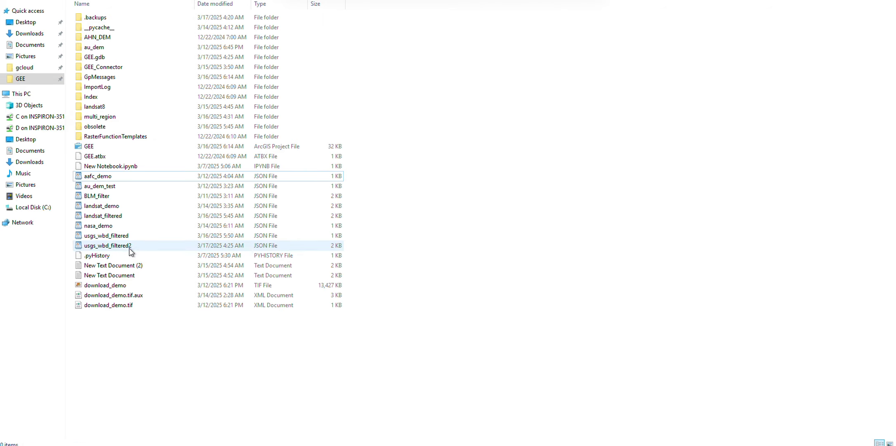
double_click(129, 246)
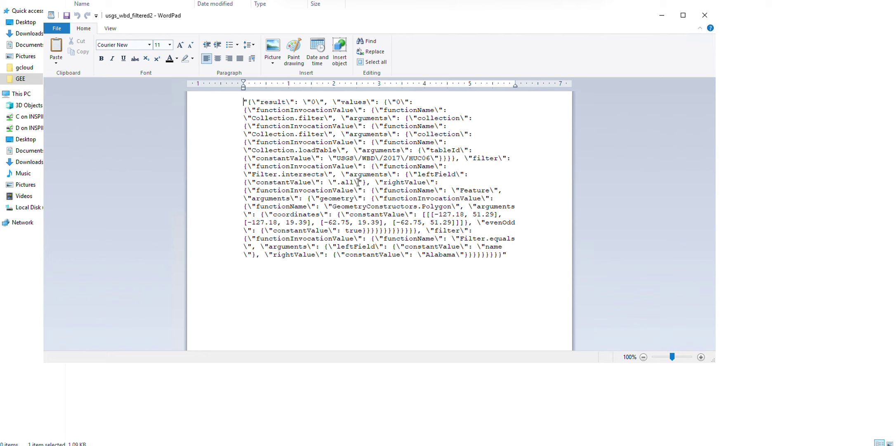
Examine the spatial filter and the name-equals-Alabama filter in the usgs_wbd_filtered2 JSON text, and return to ArcGIS Pro.
drag(249, 111, 509, 227)
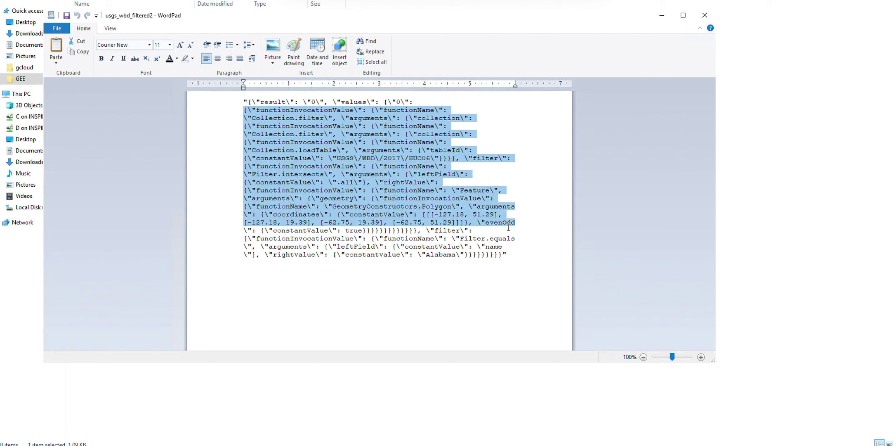
click(382, 222)
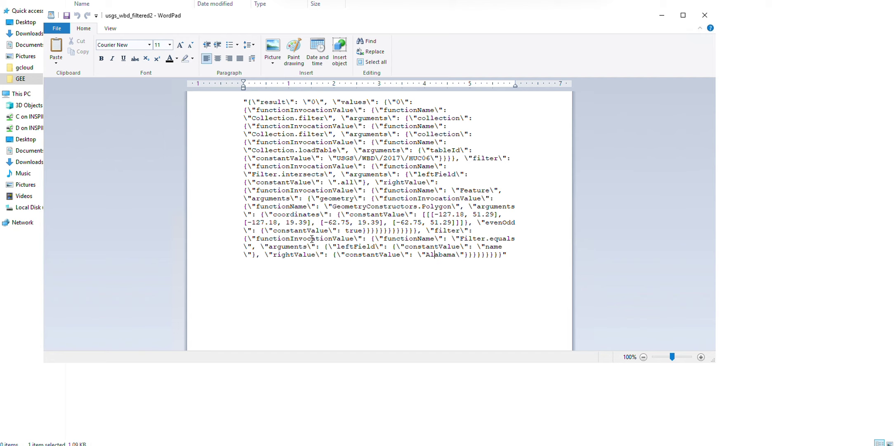
double_click(477, 238)
click(405, 254)
click(486, 246)
double_click(485, 246)
click(457, 254)
click(467, 265)
click(662, 15)
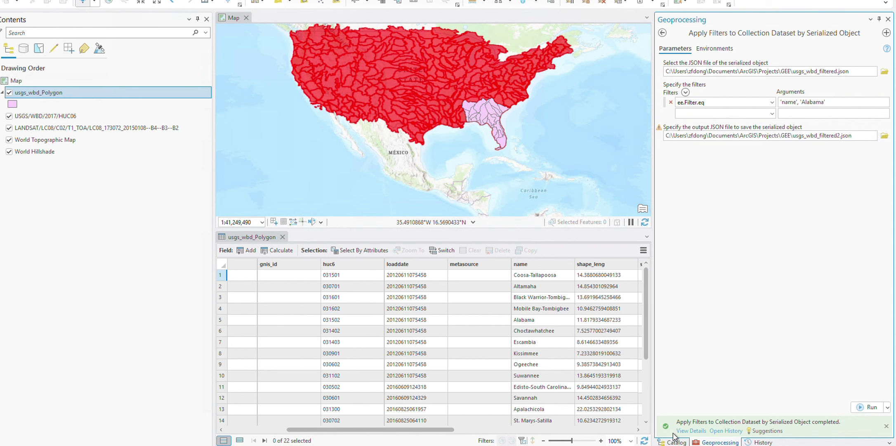
Open the Add Feature Collection to Map by Serialized Object tool from GEE Connector's Data Exploration Tools.
click(672, 442)
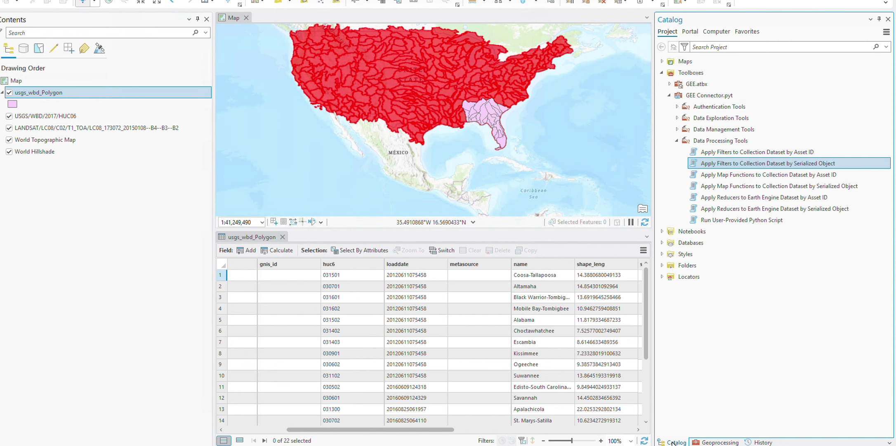
click(678, 118)
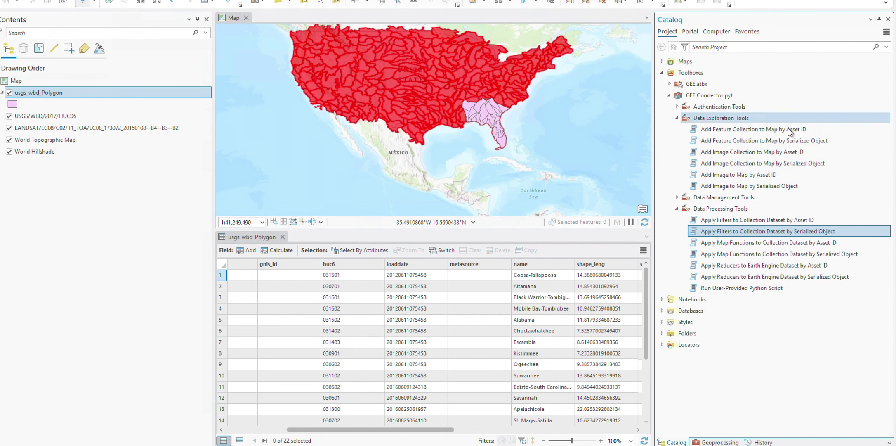
click(757, 142)
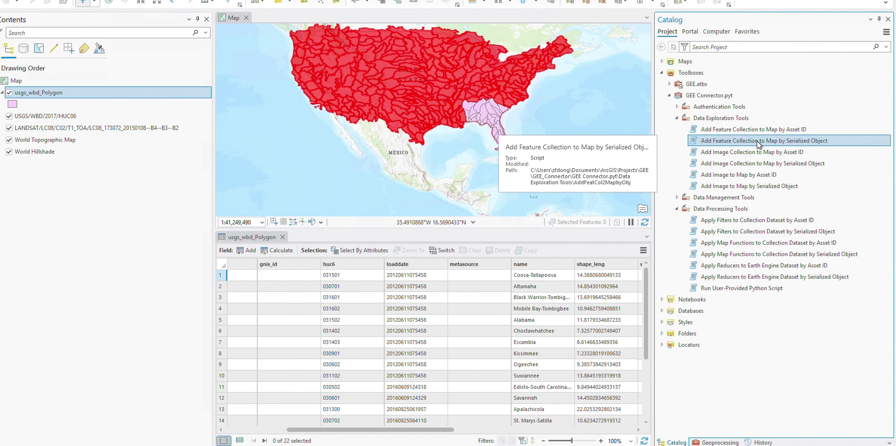
double_click(758, 142)
Choose usgs_wbd_filtered2.json from the GEE folder as the serialized object and set the visualization color to green.
click(884, 73)
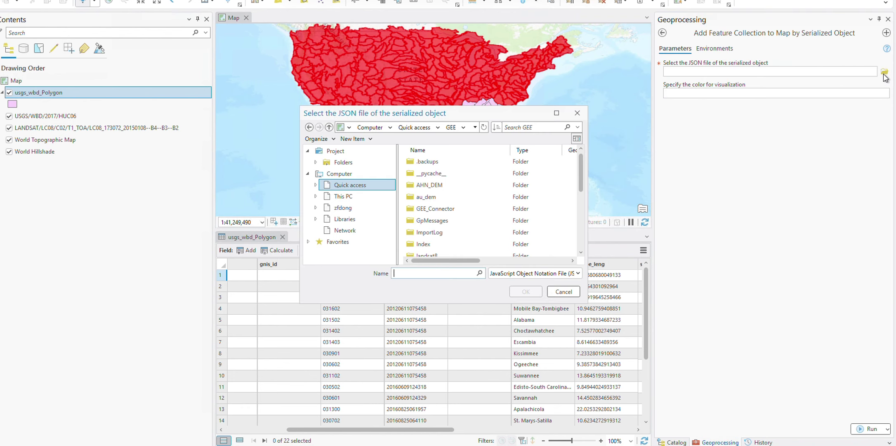
scroll(475, 198, down, 5)
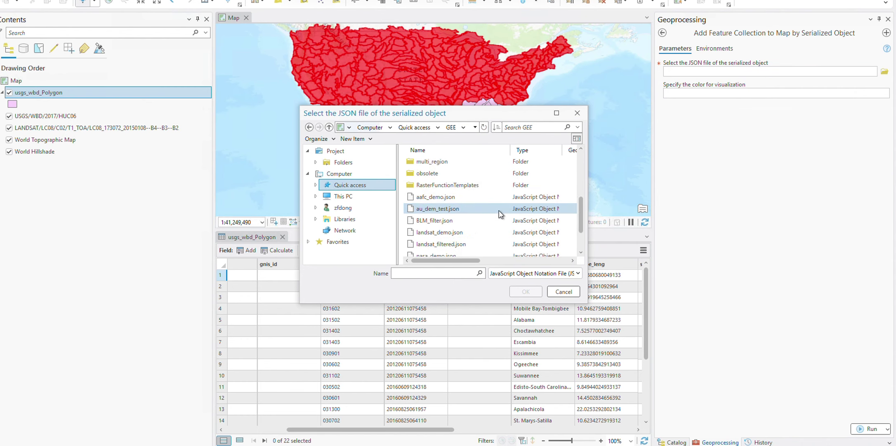
click(462, 233)
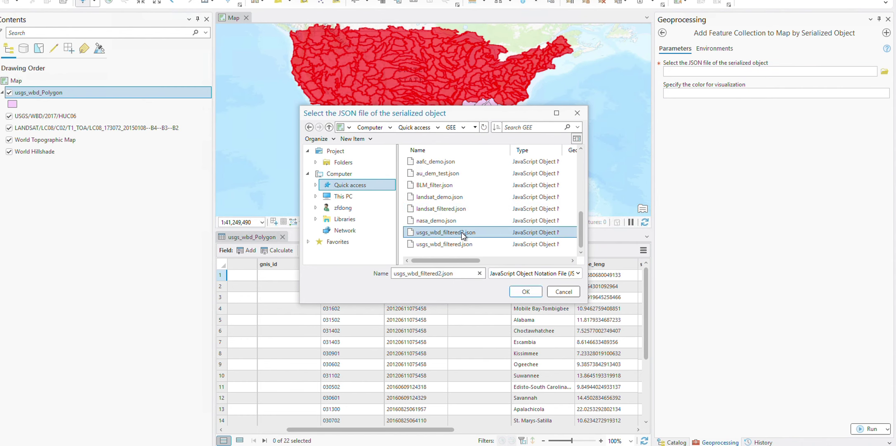
click(526, 291)
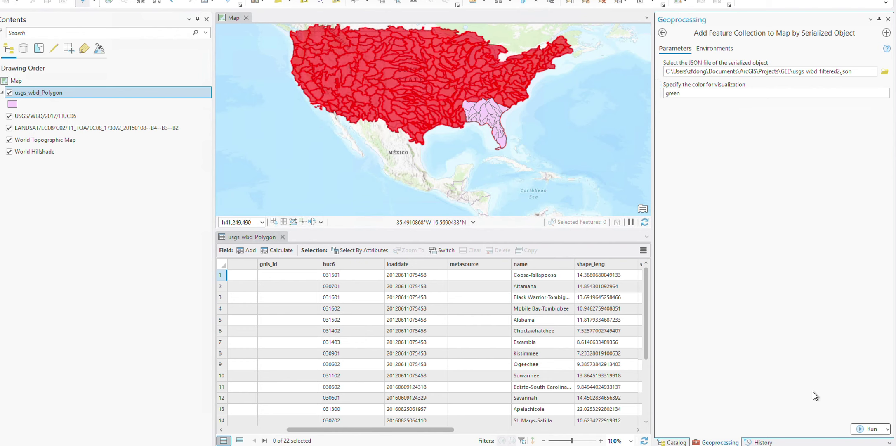
Run the Add Feature Collection to Map tool and review its run messages.
click(860, 430)
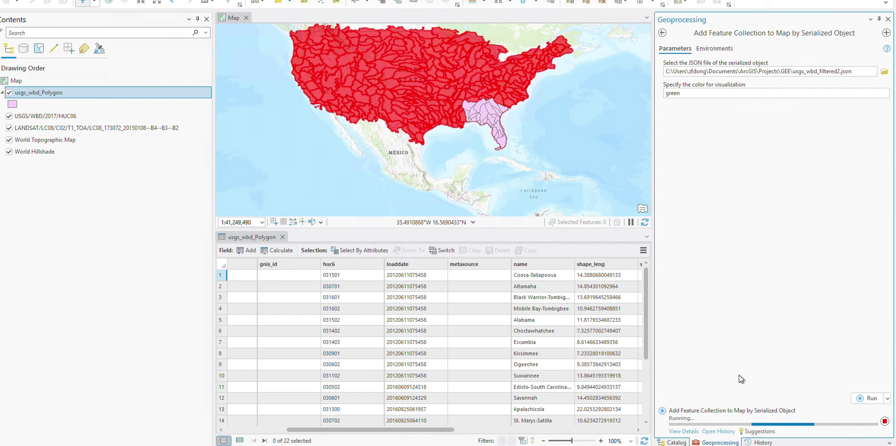
click(690, 430)
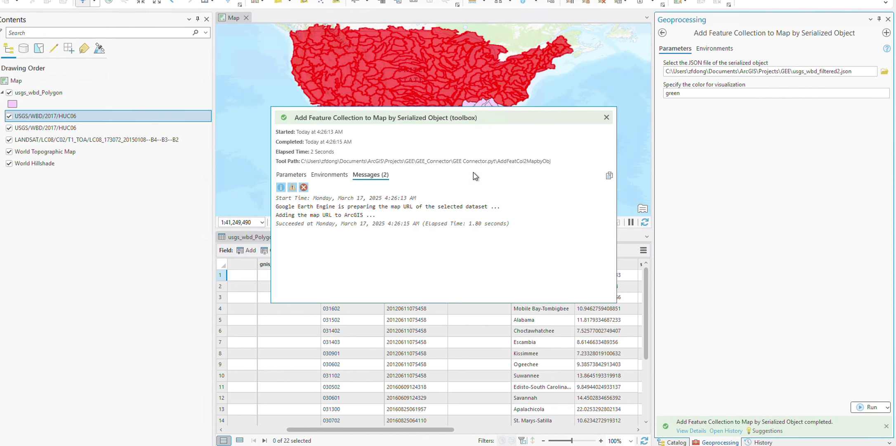
click(606, 117)
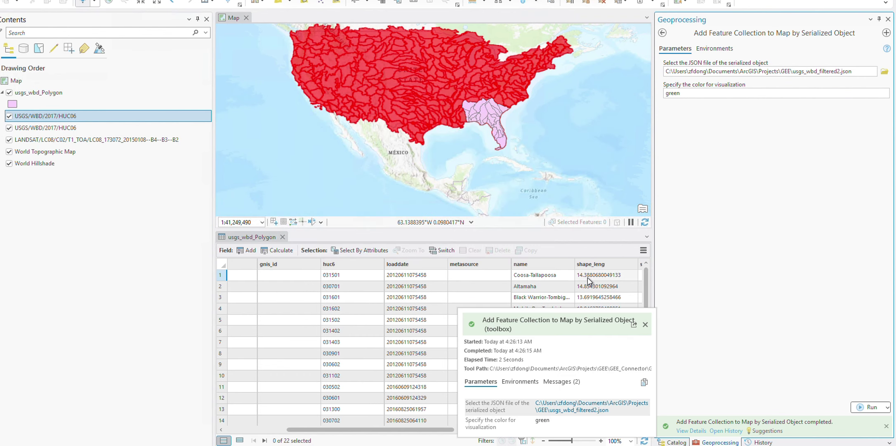
Close the attribute table and hide the usgs_wbd_Polygon layer to examine the green filtered basin on the map.
click(282, 236)
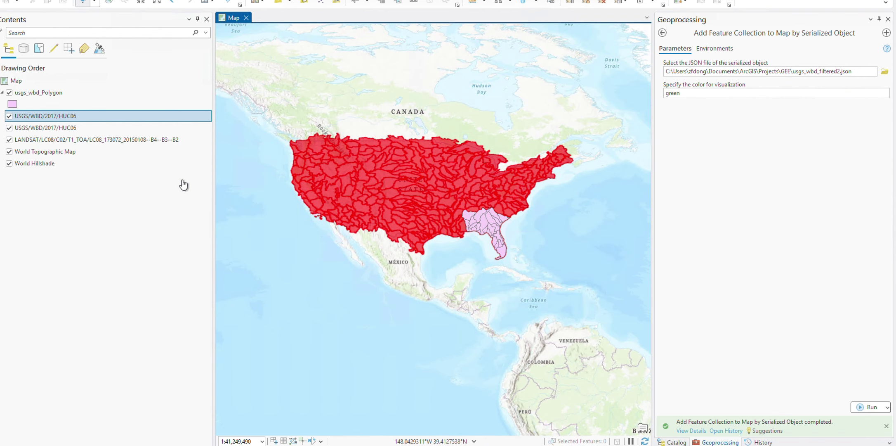
click(9, 93)
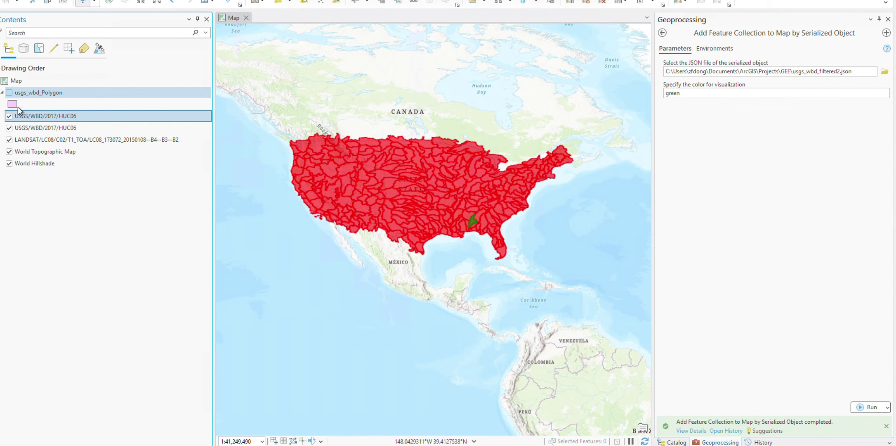
scroll(476, 226, up, 1)
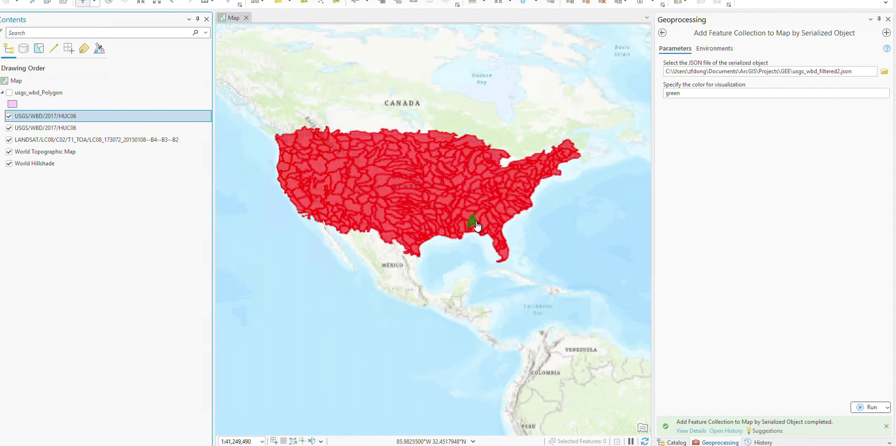
scroll(477, 225, up, 3)
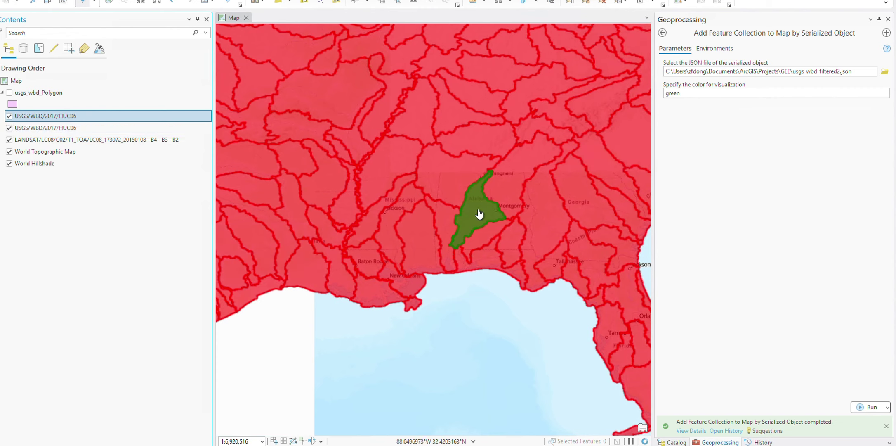
Show the usgs_wbd_Polygon layer again and inspect the attributes of its polygon at the green basin's location, including the name field.
click(6, 93)
click(9, 93)
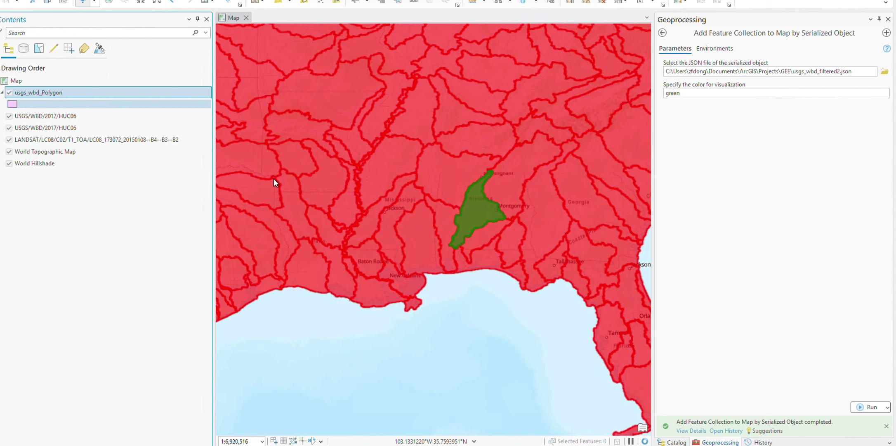
click(477, 213)
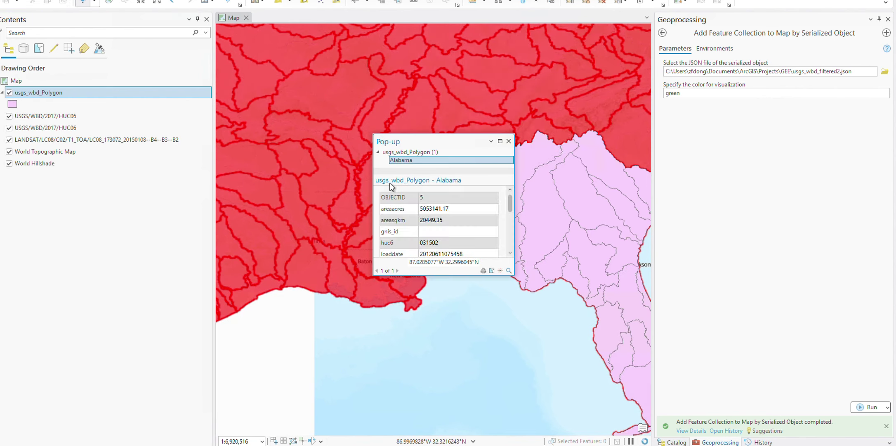
scroll(460, 208, down, 5)
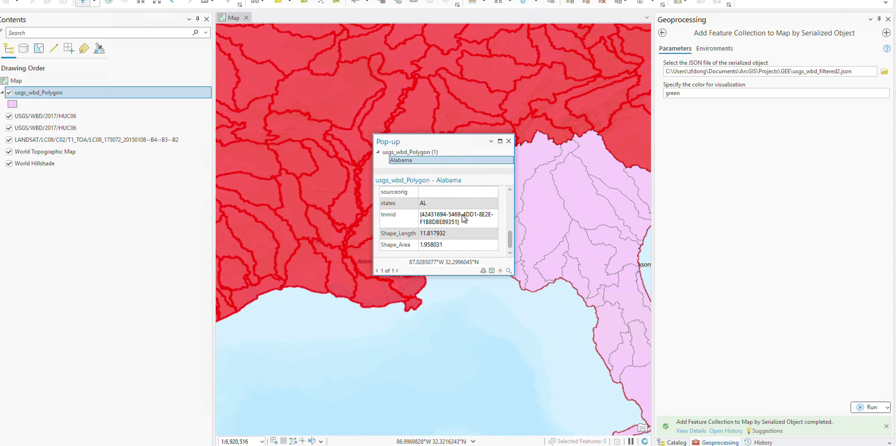
scroll(469, 226, up, 2)
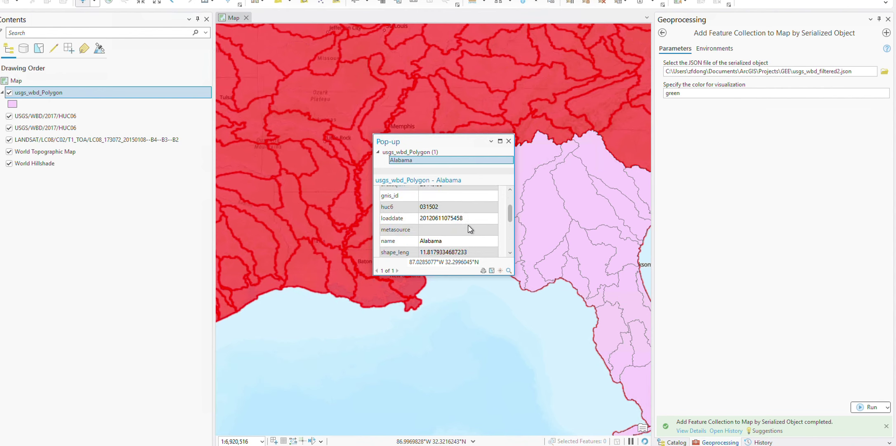